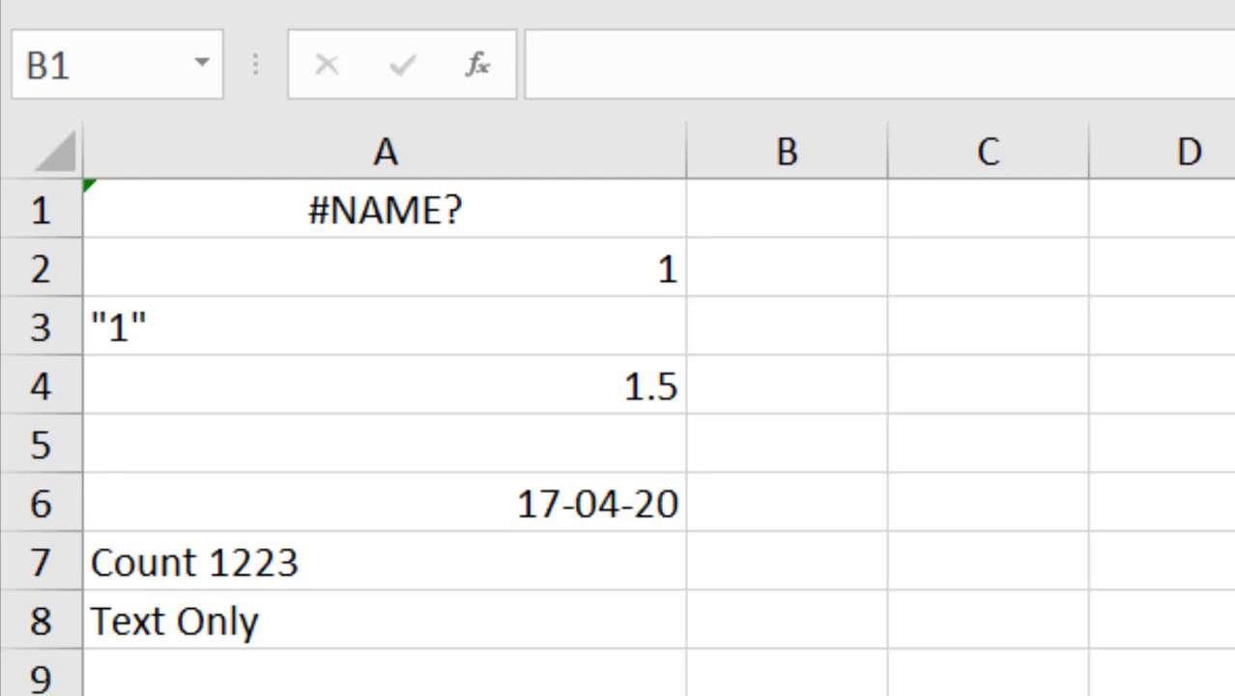
Step: Enter =COUNT(A1:A8) in B1 to count the numeric test values in A1 through A8
click(760, 214)
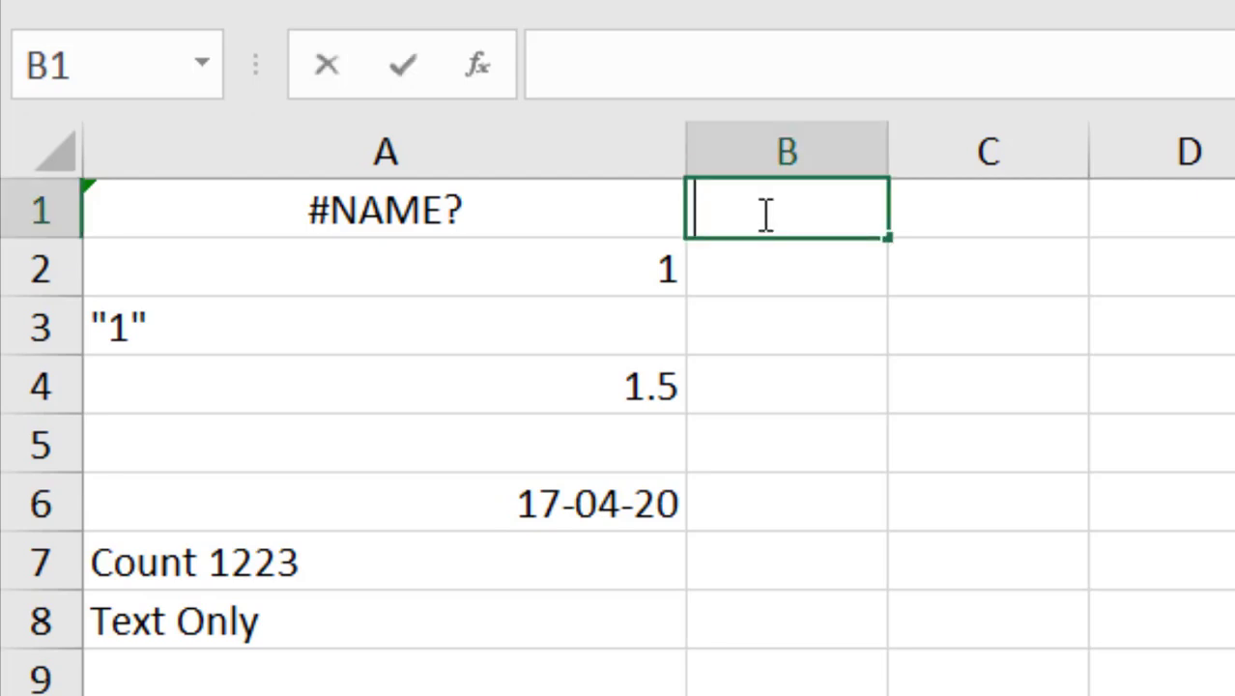
text(=Count)
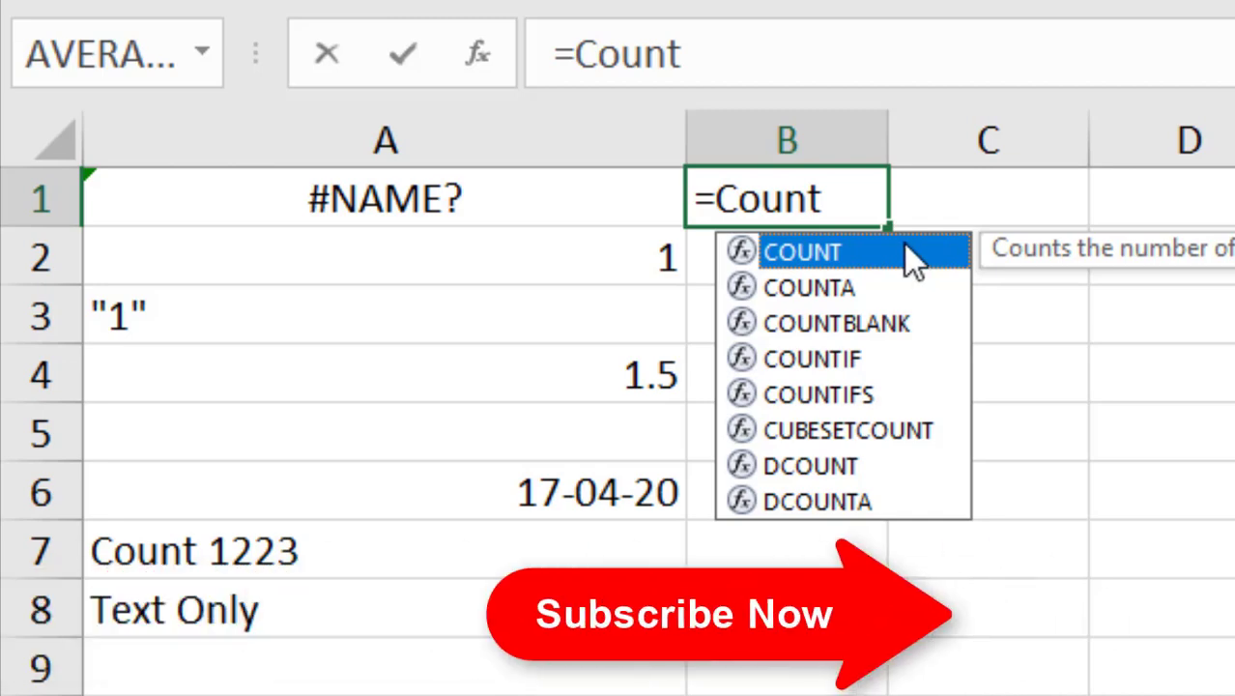
double_click(903, 250)
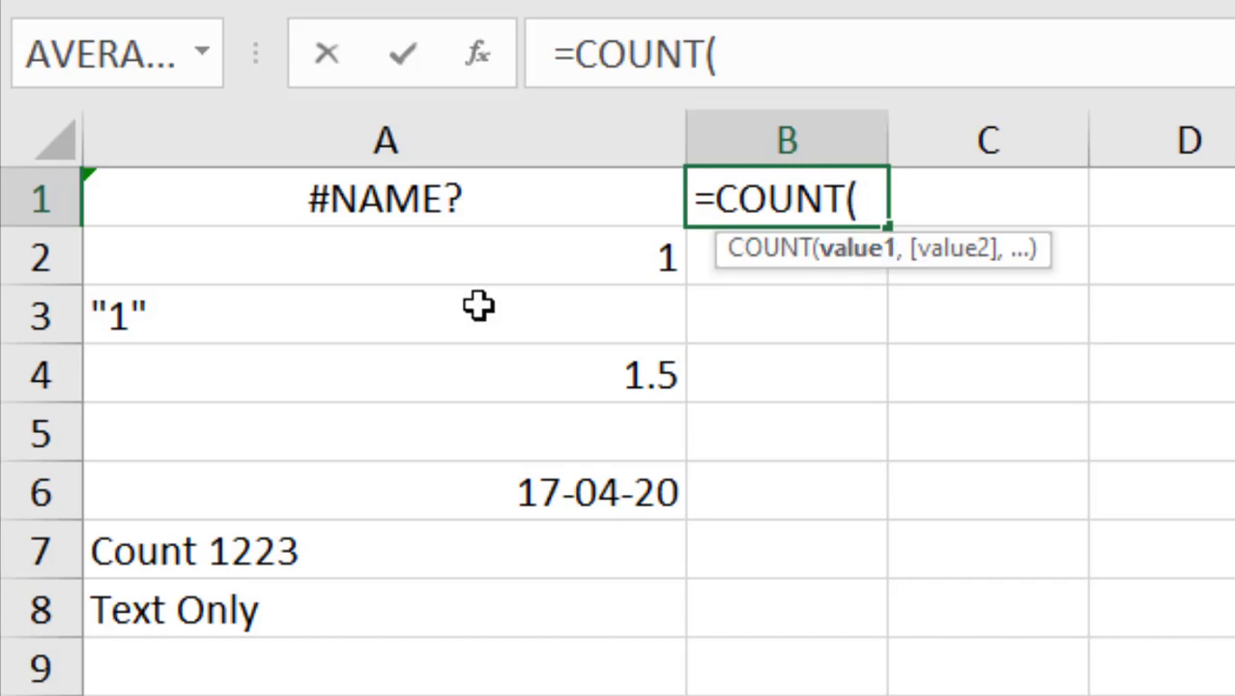
drag(481, 205, 460, 623)
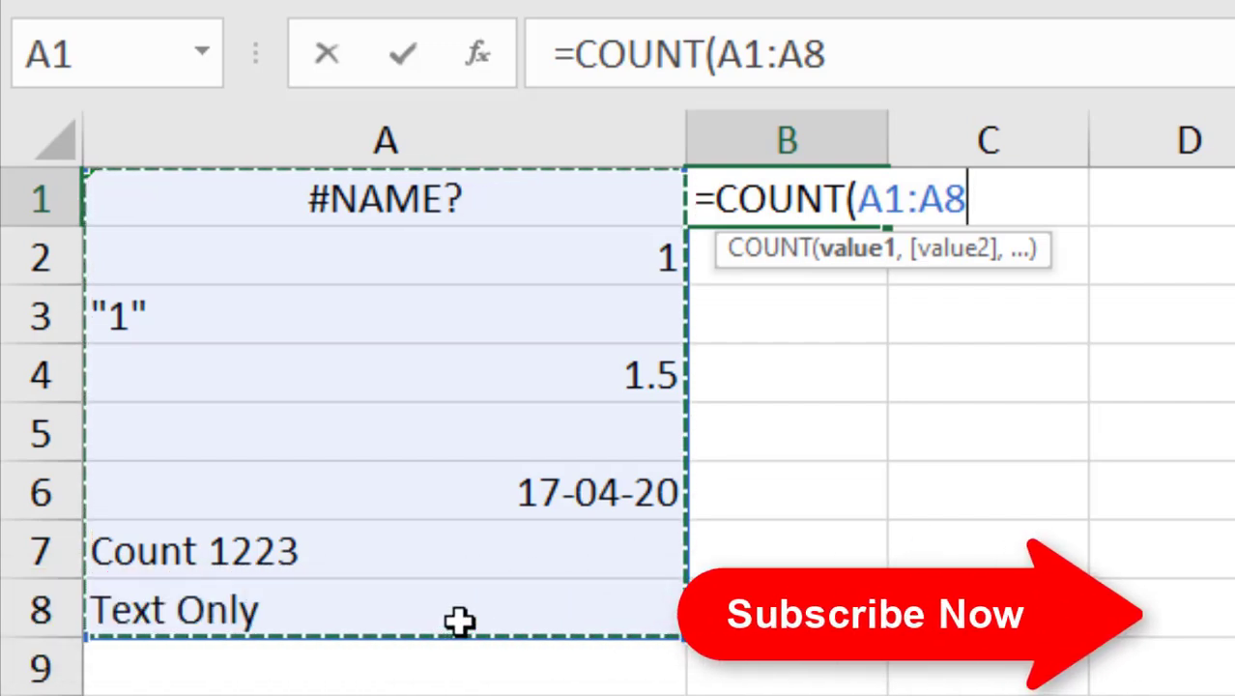
text())
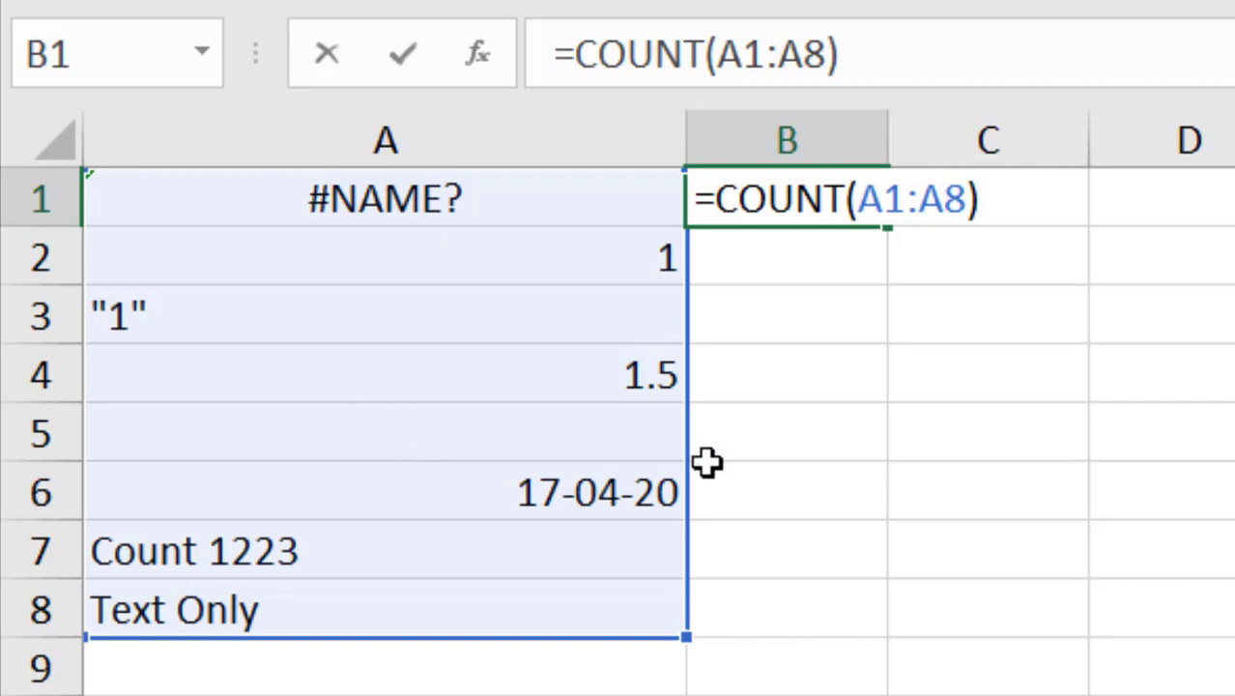
key(Return)
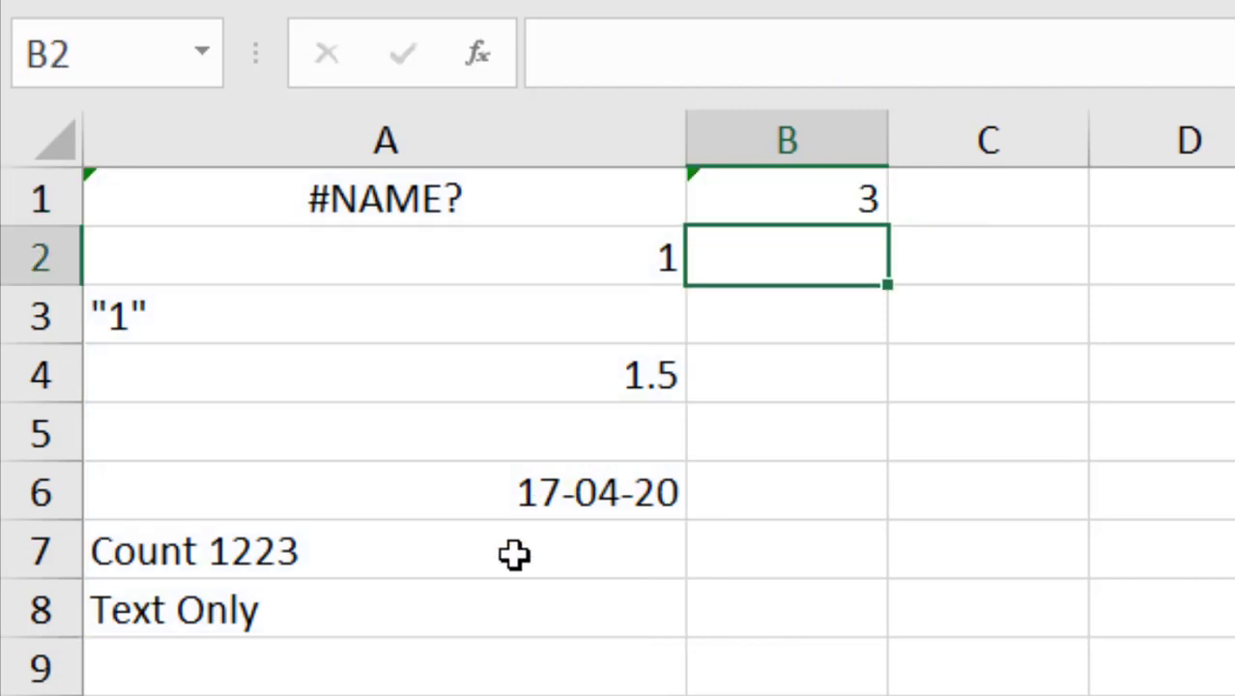
drag(532, 618, 350, 208)
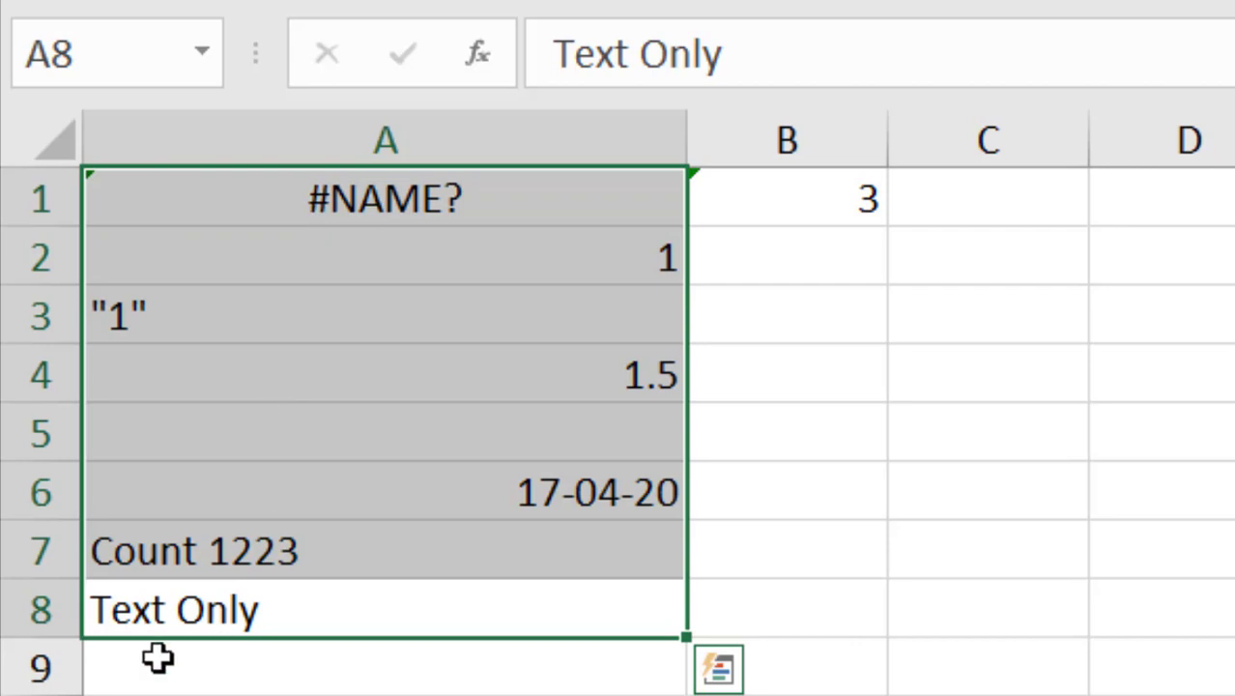
click(810, 200)
drag(174, 609, 221, 219)
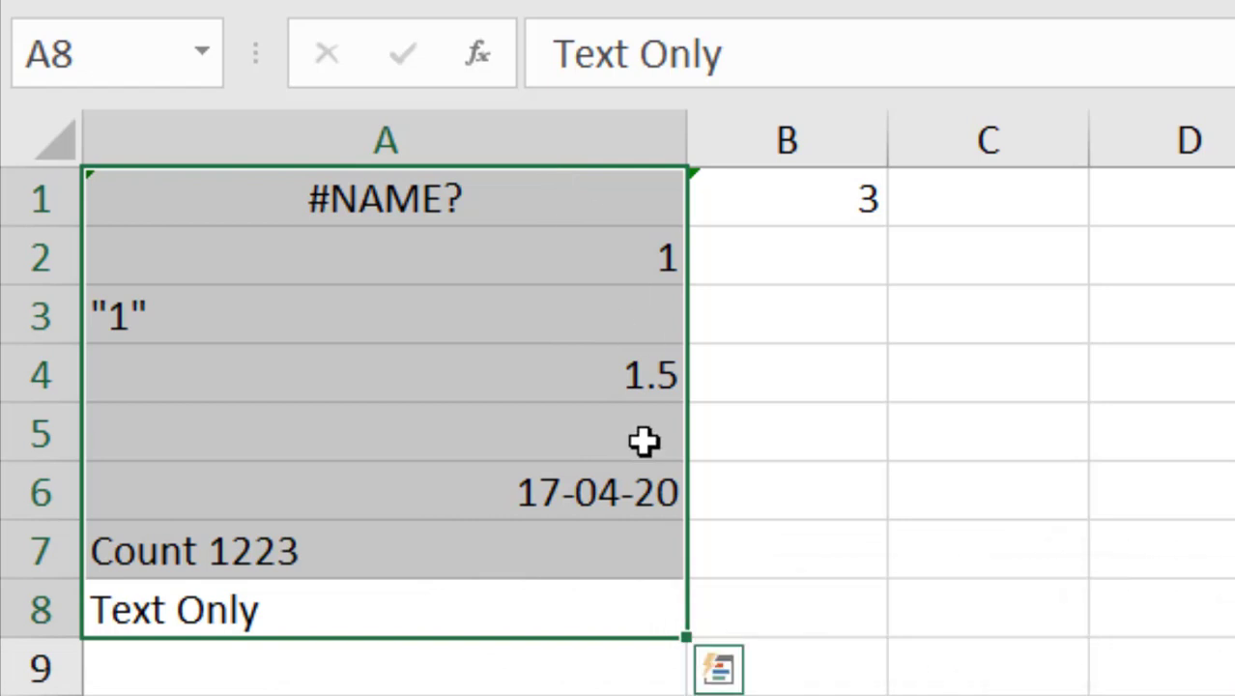
click(773, 199)
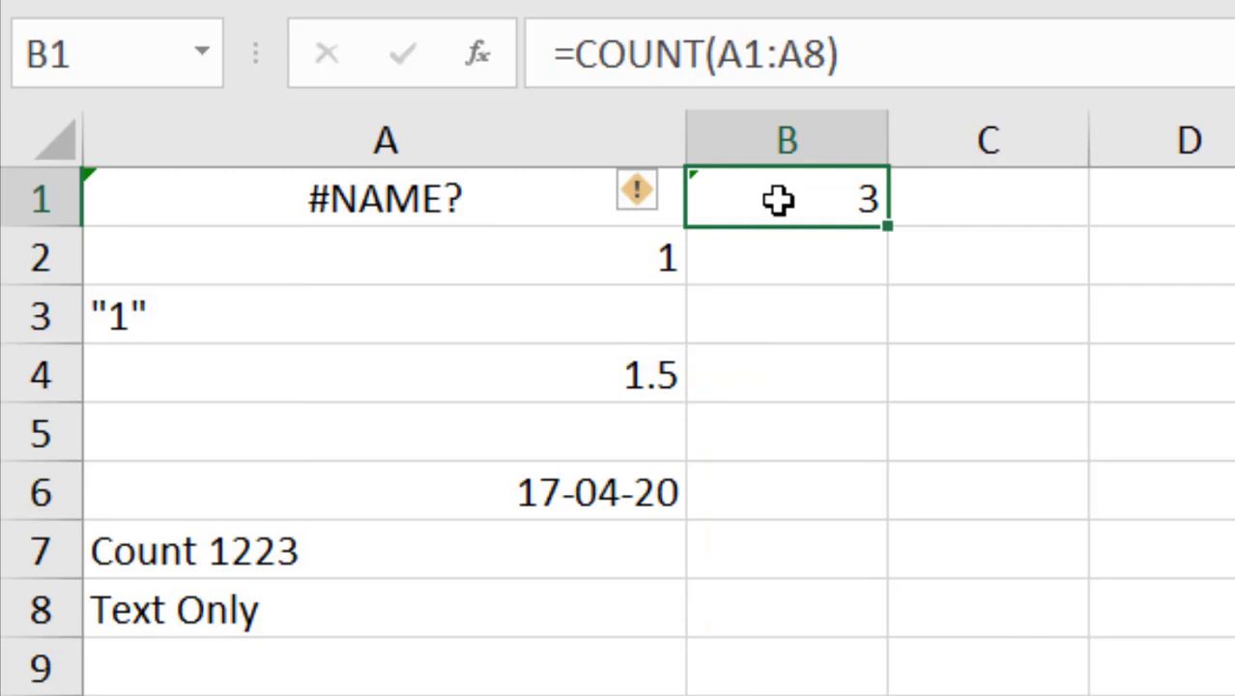
click(317, 196)
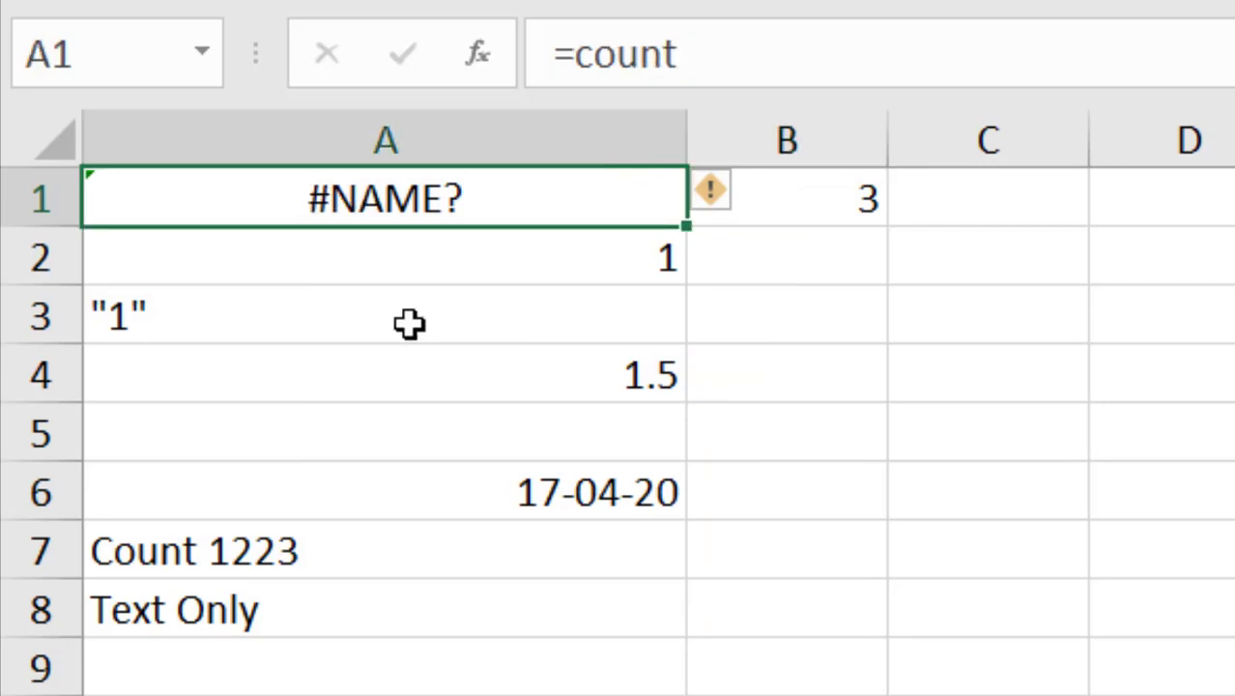
Step: Clear the =count formula from A1, Text Only from A8 and Count 1223 from A7, checking B1
key(Delete)
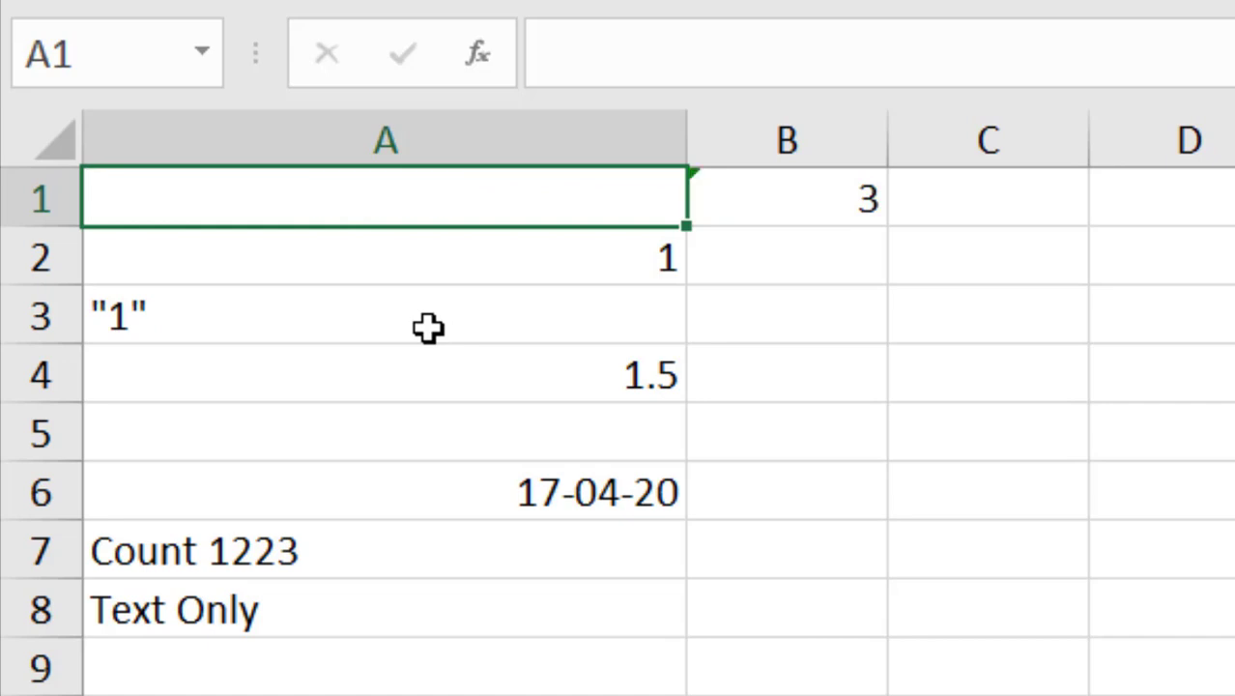
click(762, 183)
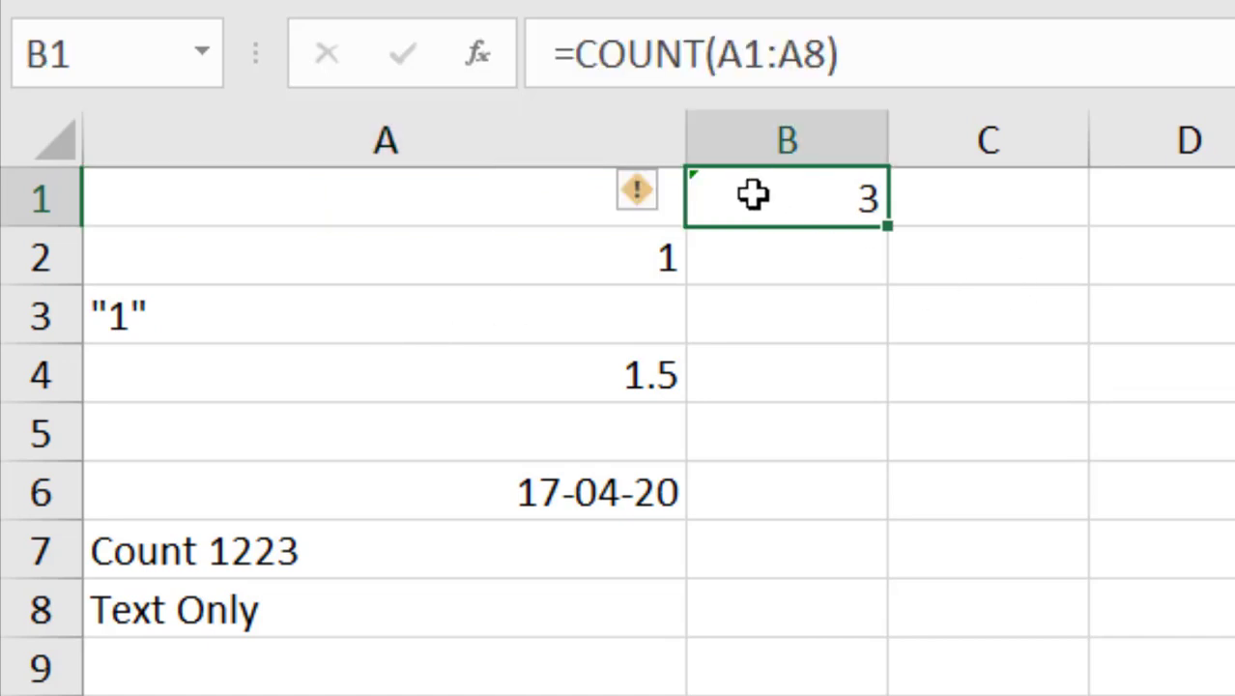
click(436, 194)
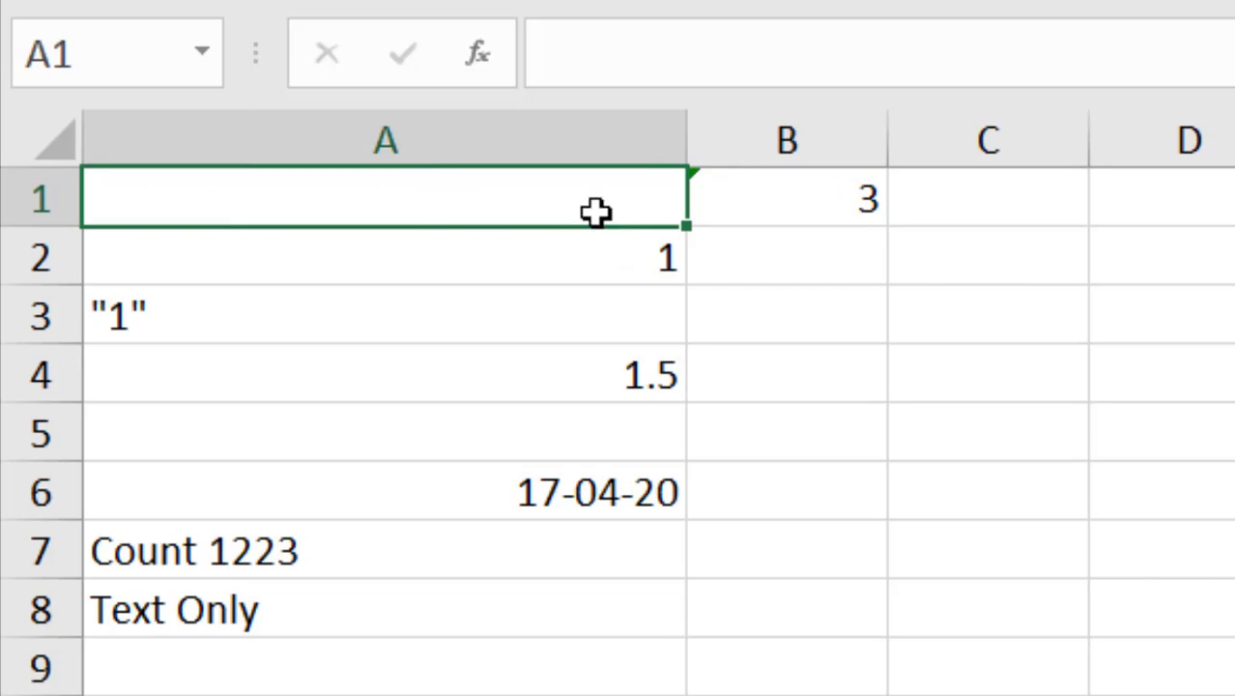
click(211, 620)
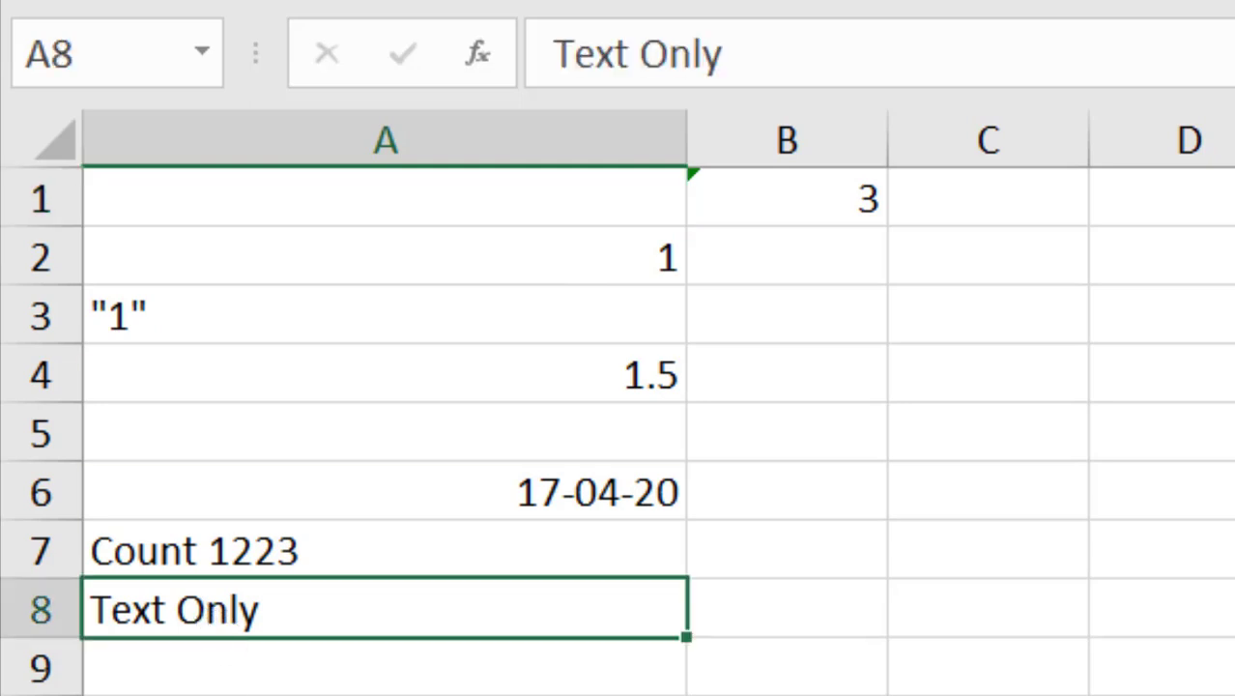
key(Delete)
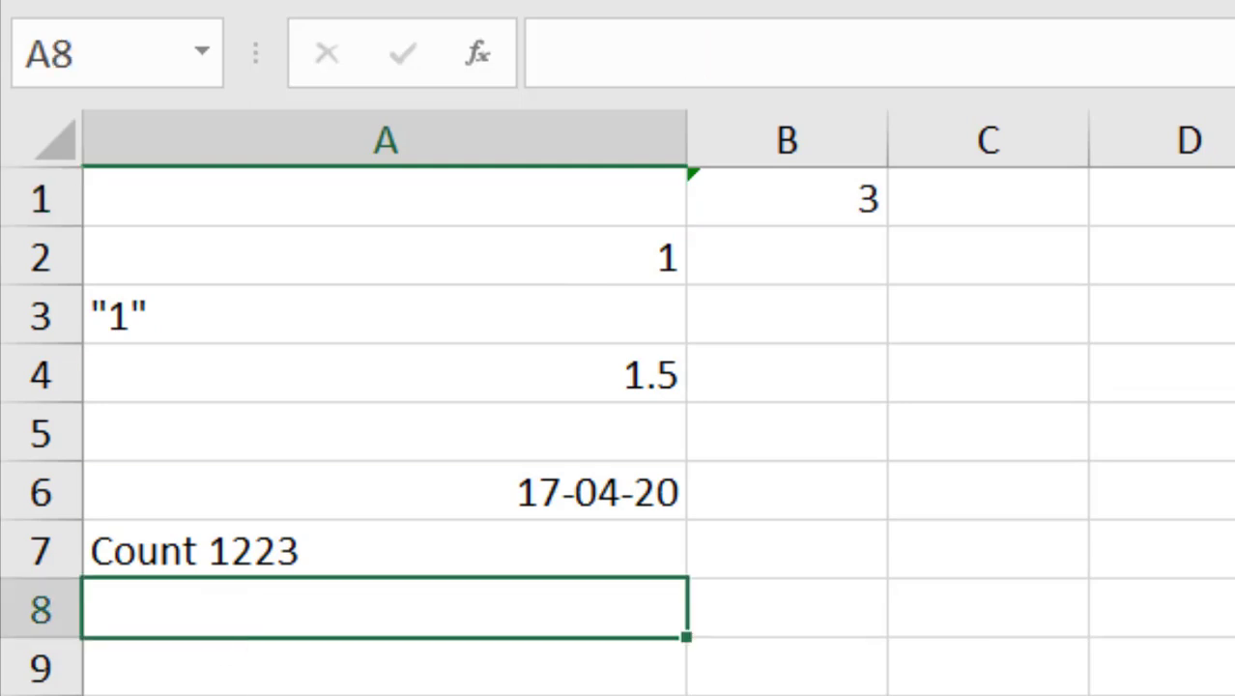
click(791, 222)
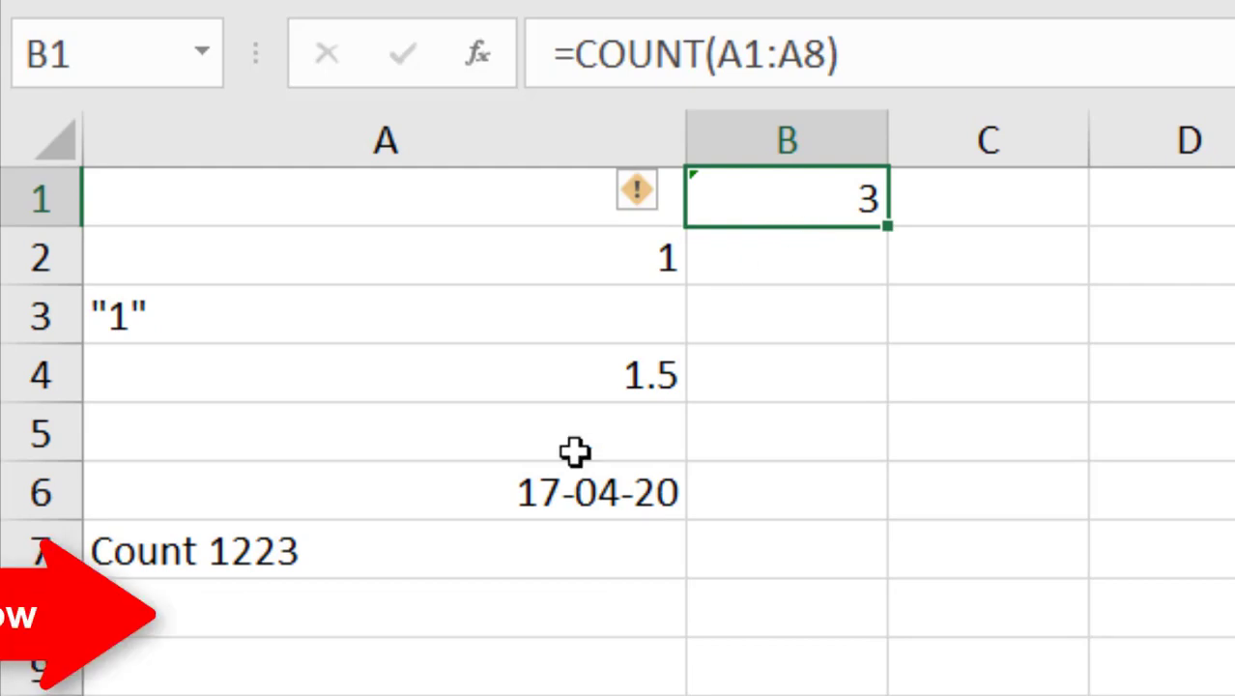
click(188, 559)
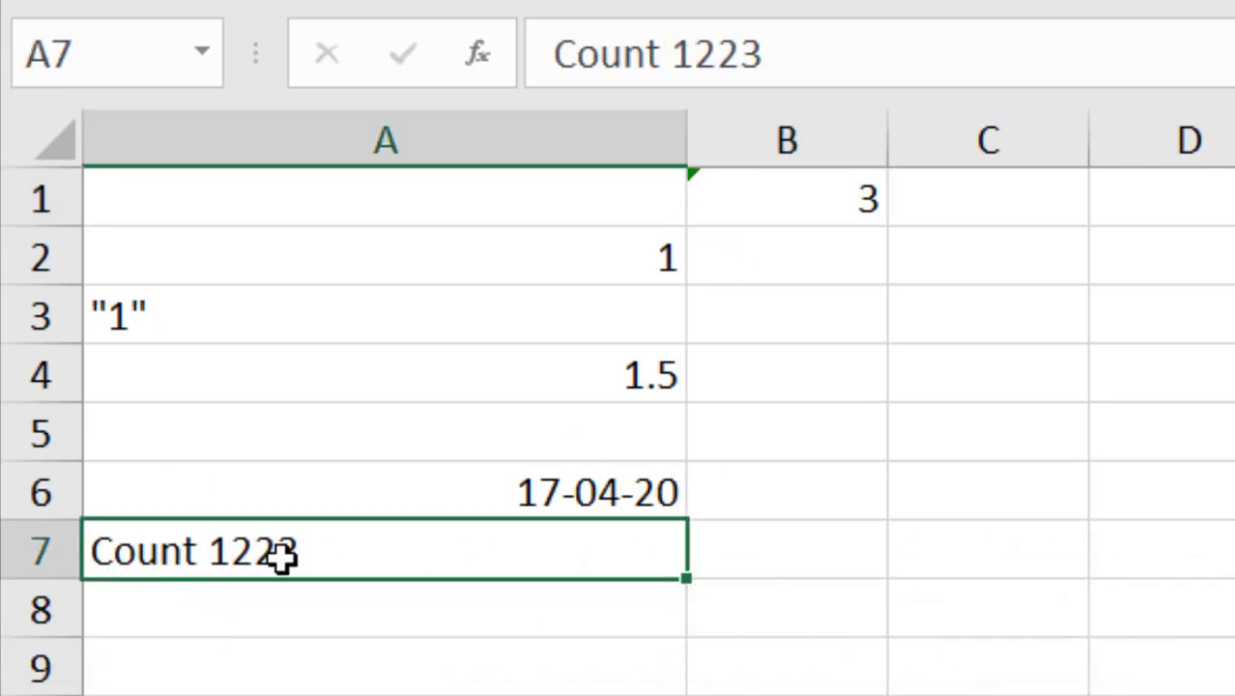
key(Delete)
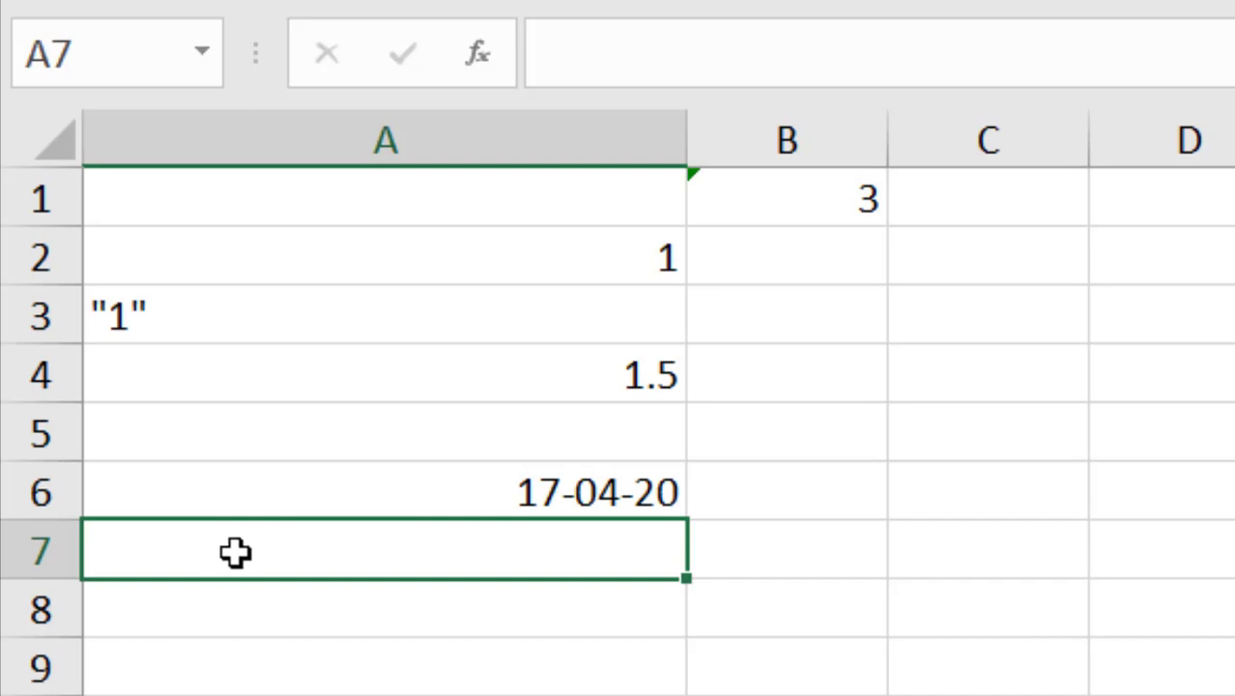
Step: Delete the date in A6 to test the count, then undo to restore it
click(339, 501)
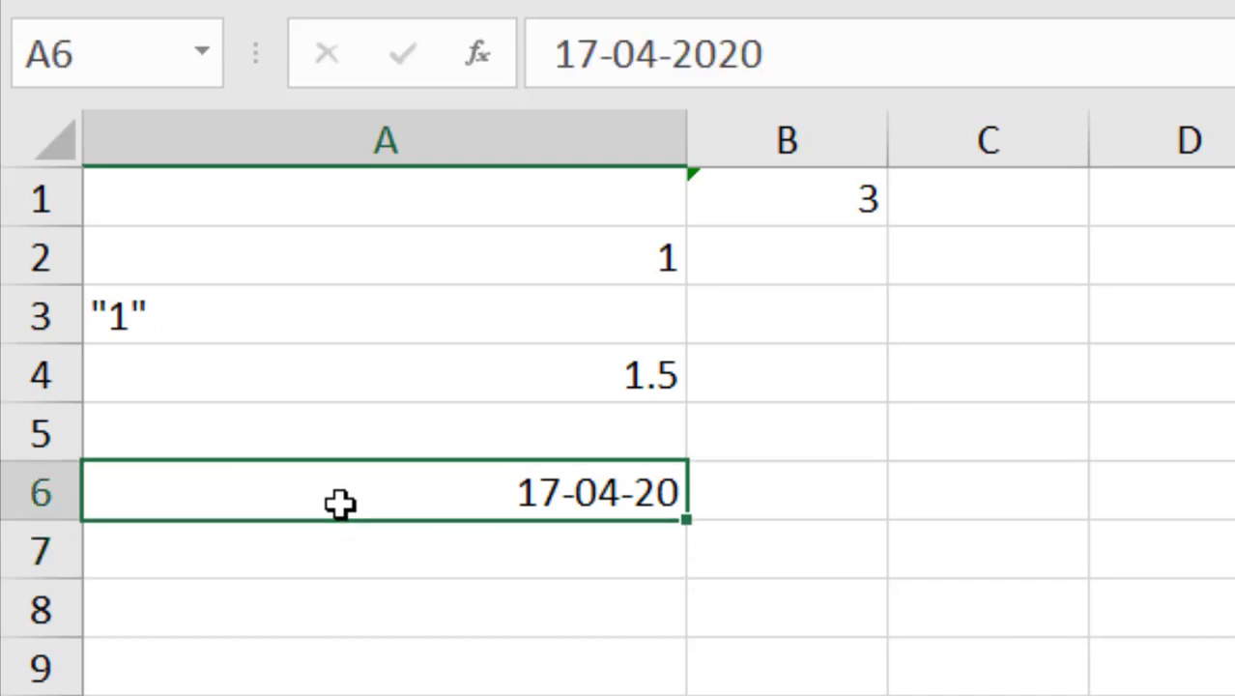
key(Delete)
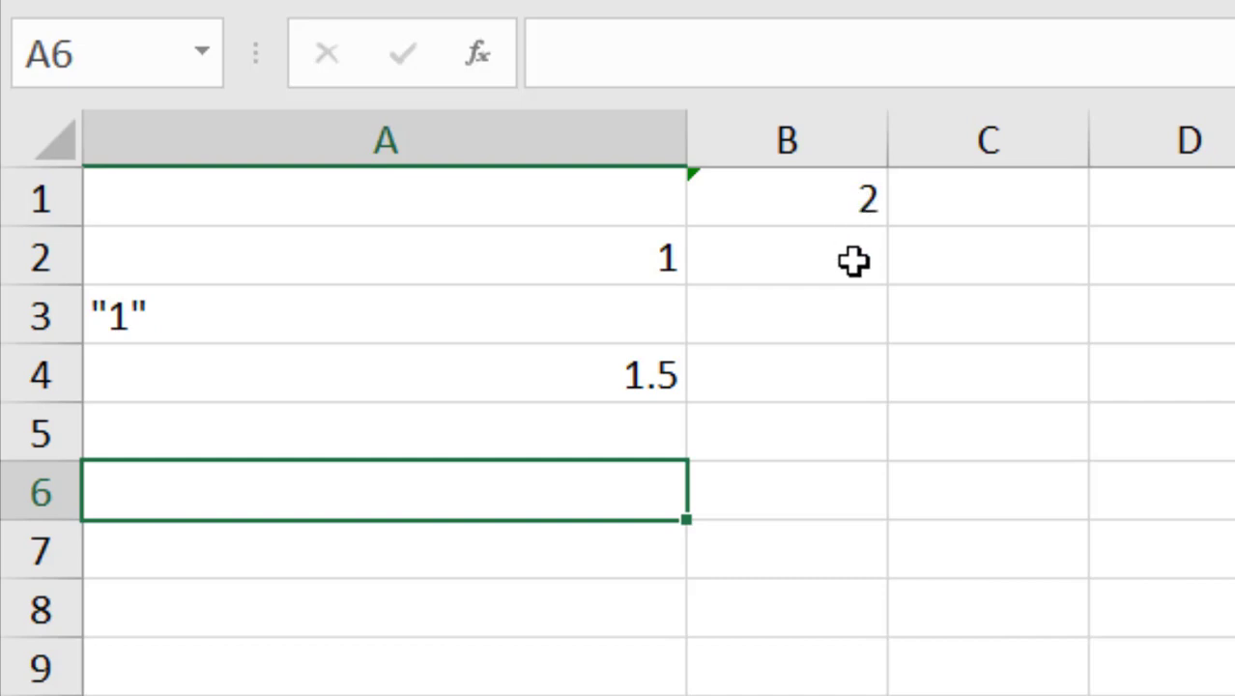
key(ctrl+z)
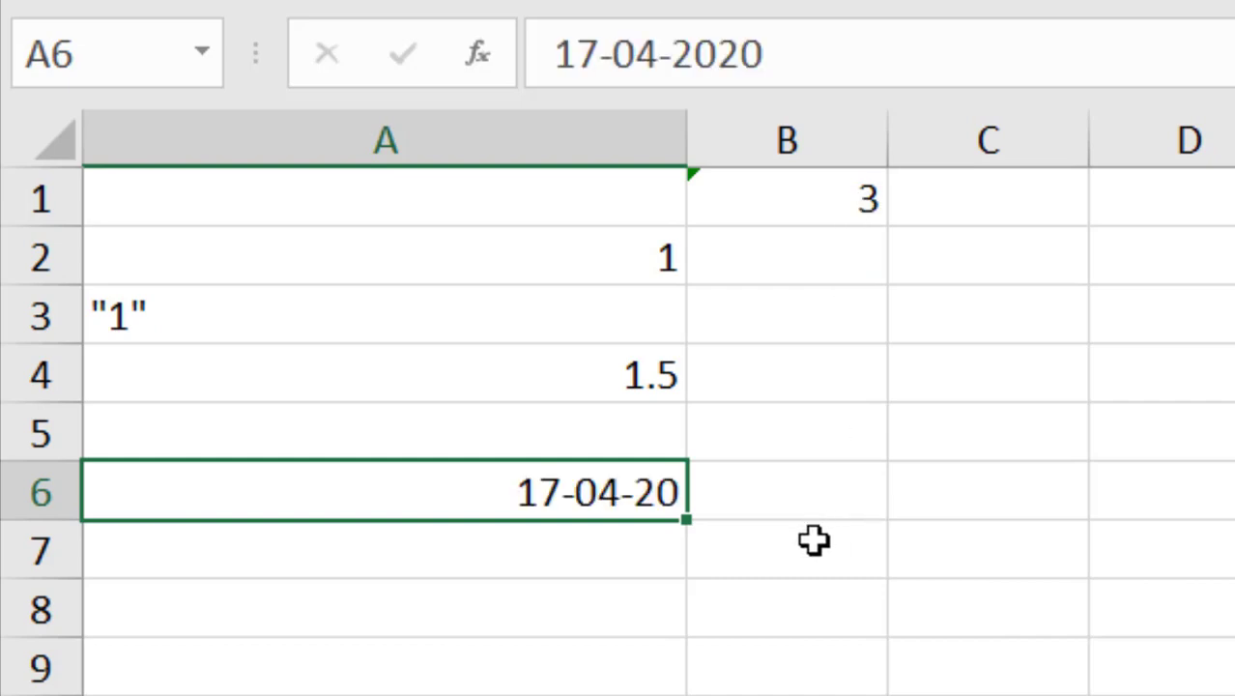
Step: Delete and restore the 1.5 in A4, then clear the quoted "1" from A3
click(639, 388)
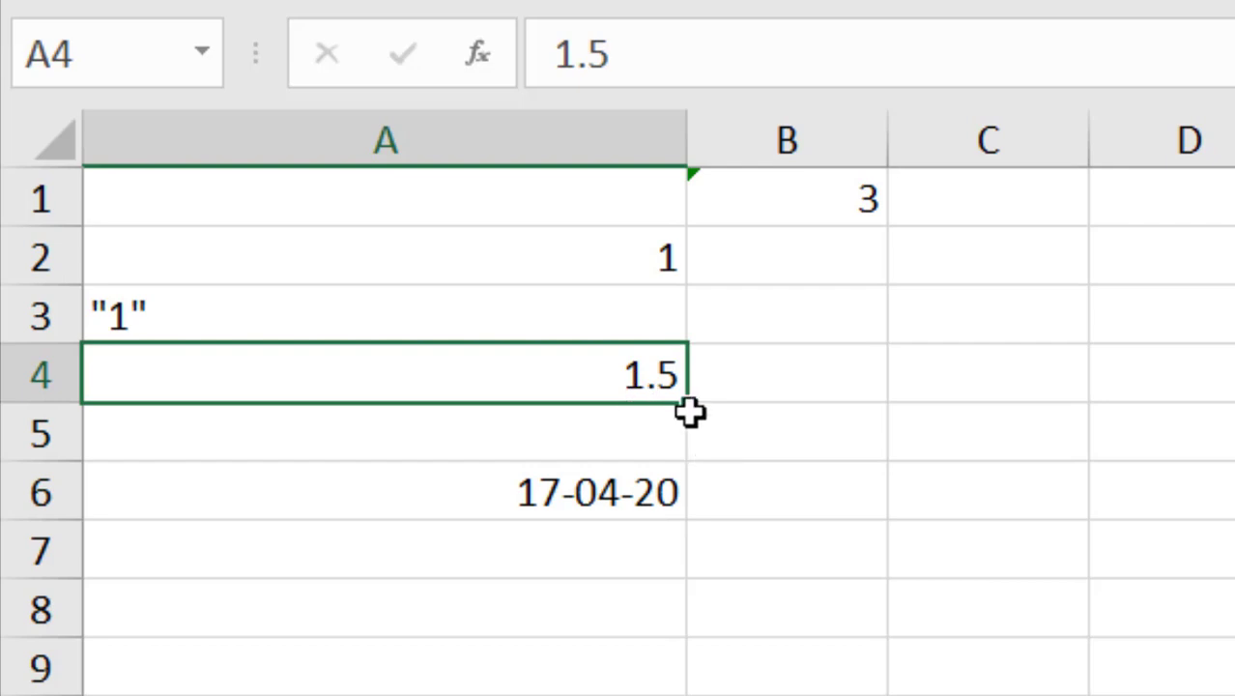
key(Delete)
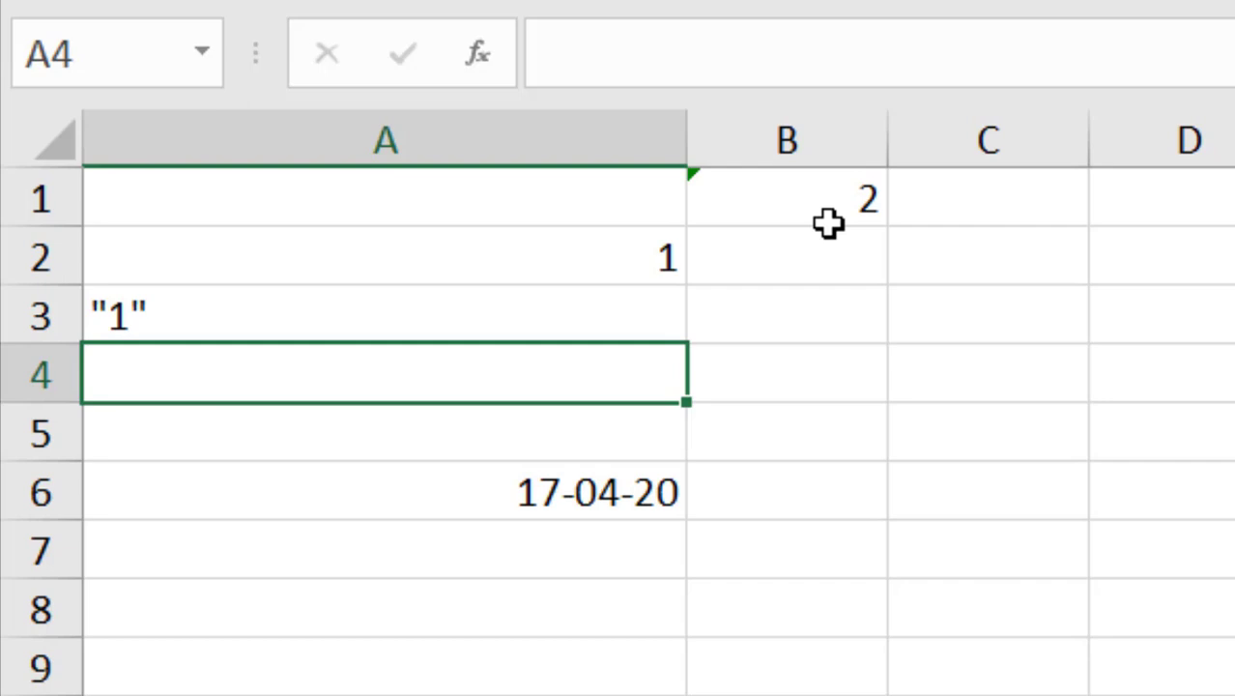
key(ctrl+c)
key(ctrl+z)
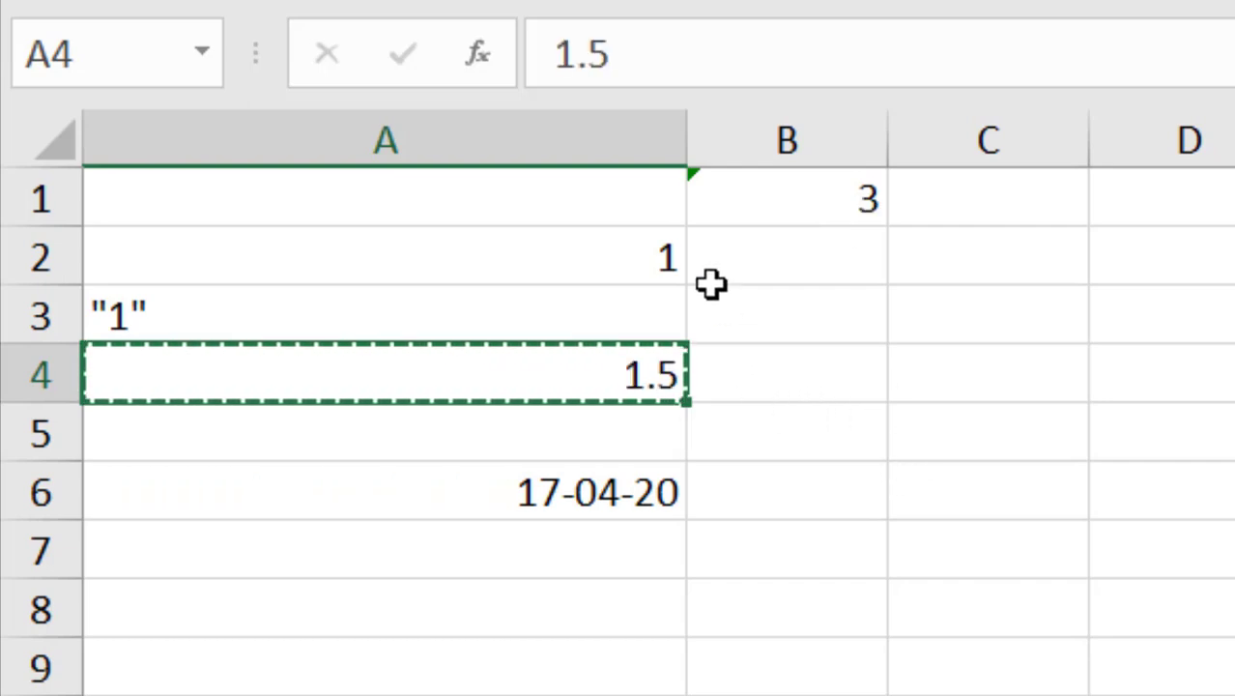
click(576, 297)
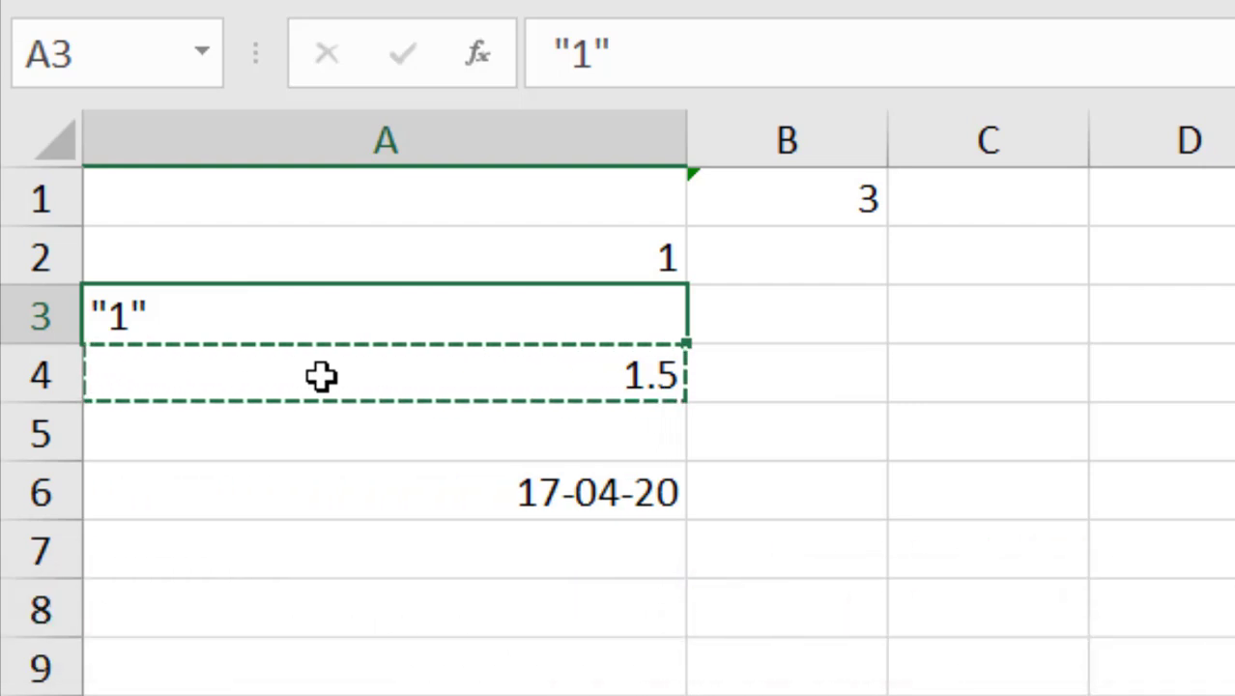
key(Delete)
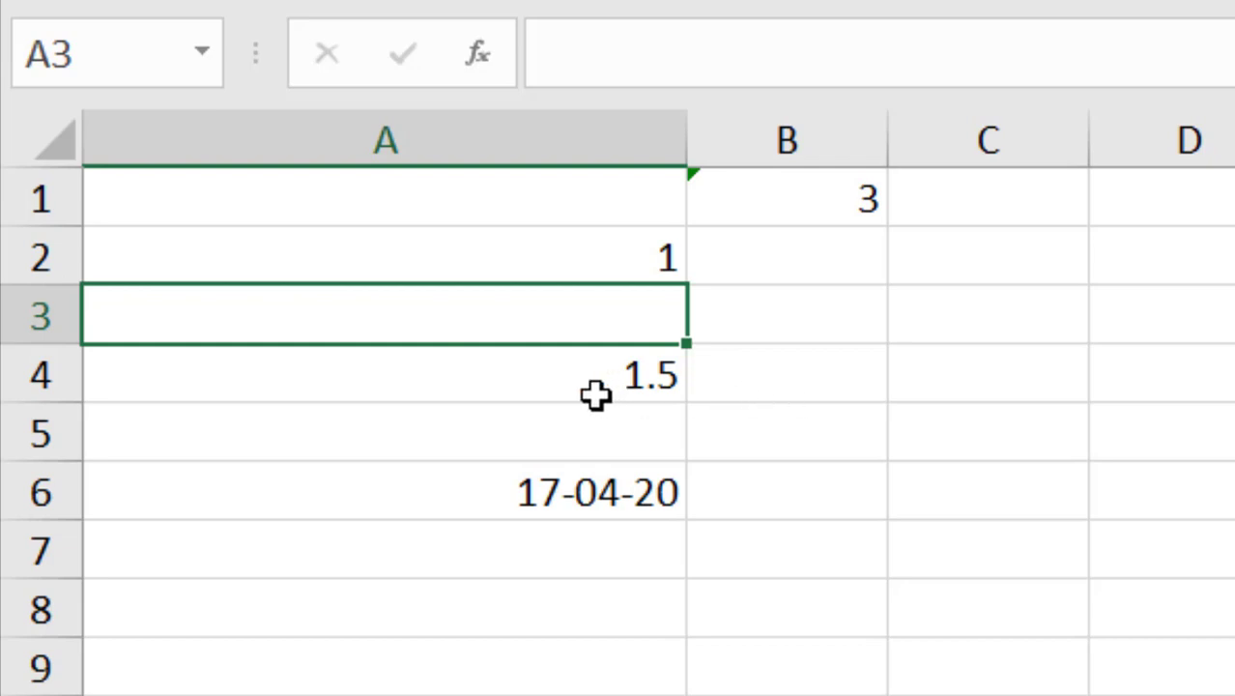
Step: Apply the Text number format to cell A2
click(585, 268)
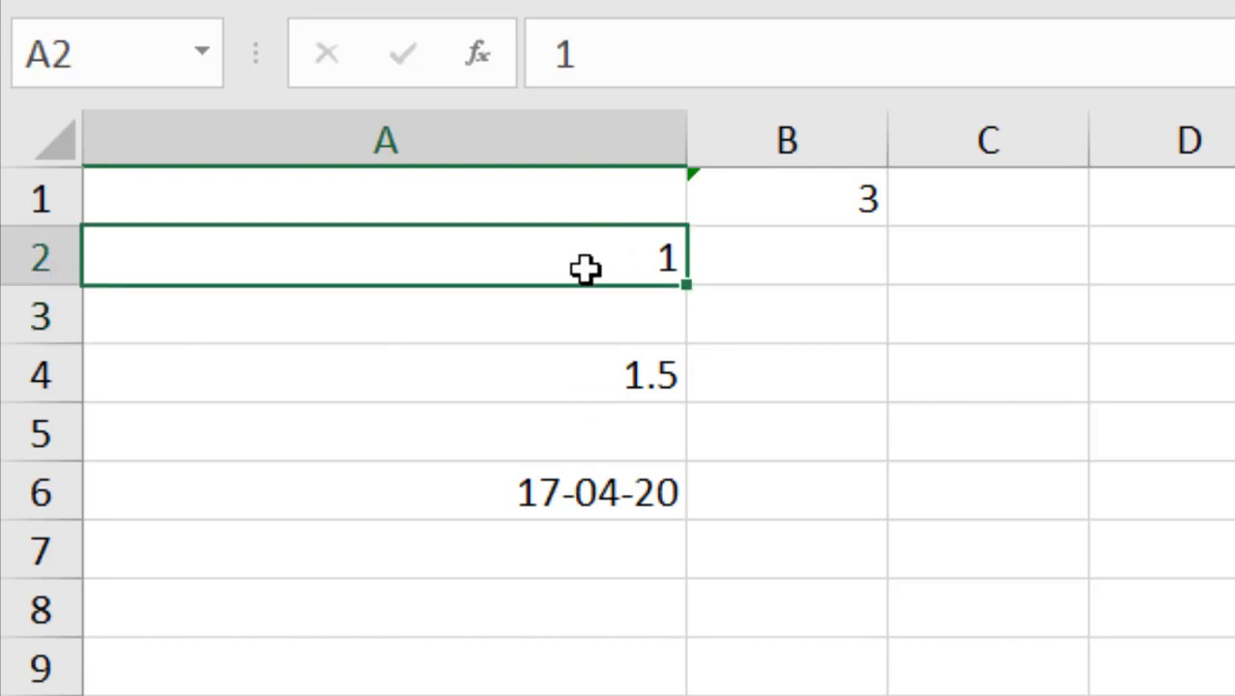
right_click(579, 279)
key(ctrl+1)
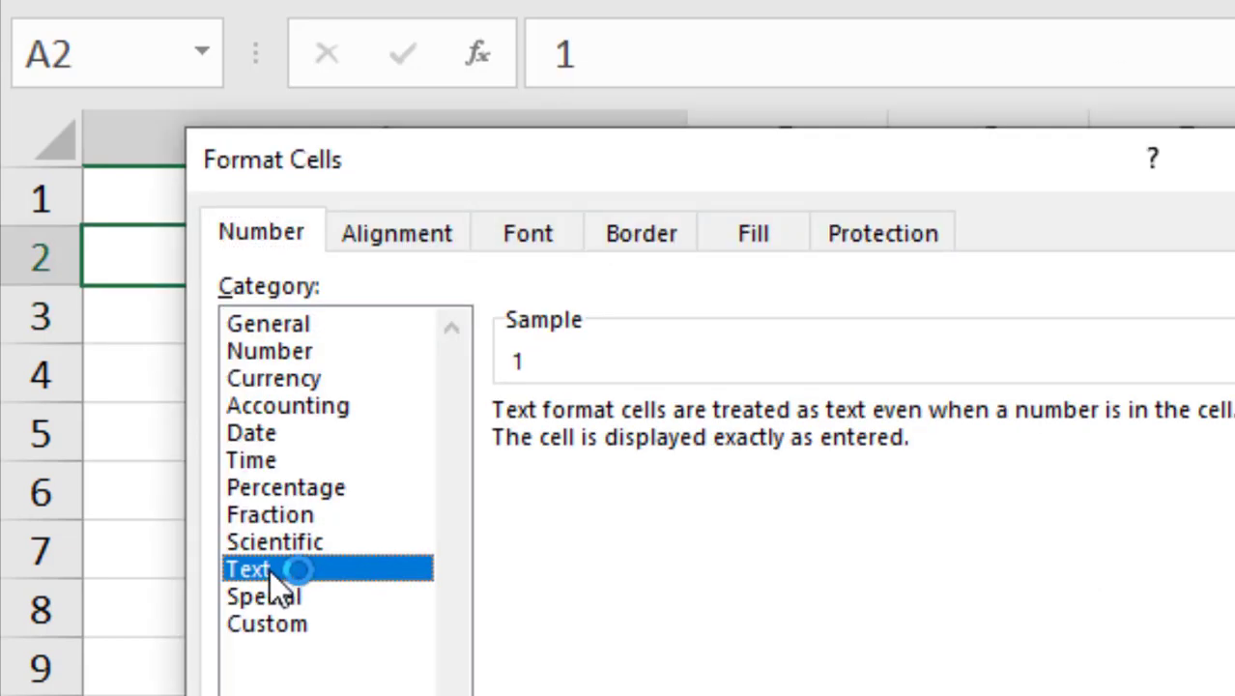
key(Return)
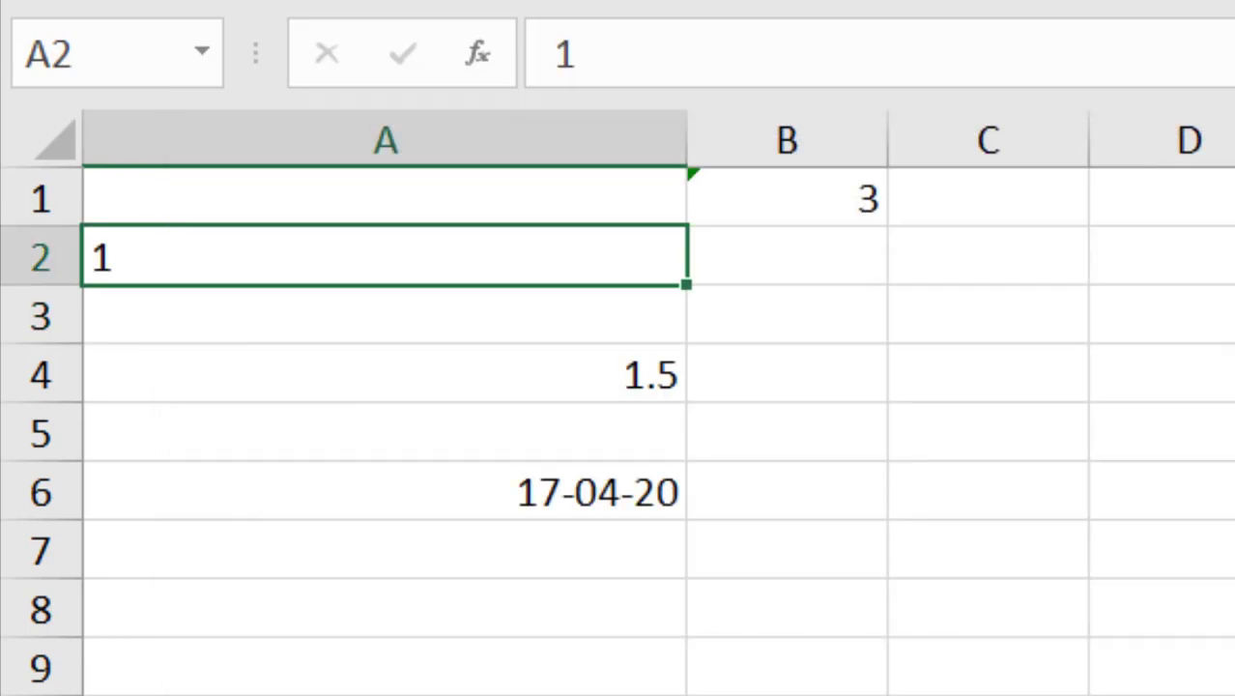
Step: Compare the left-aligned 1 in A2 with B1's COUNT result of 3
click(549, 304)
click(537, 259)
click(758, 203)
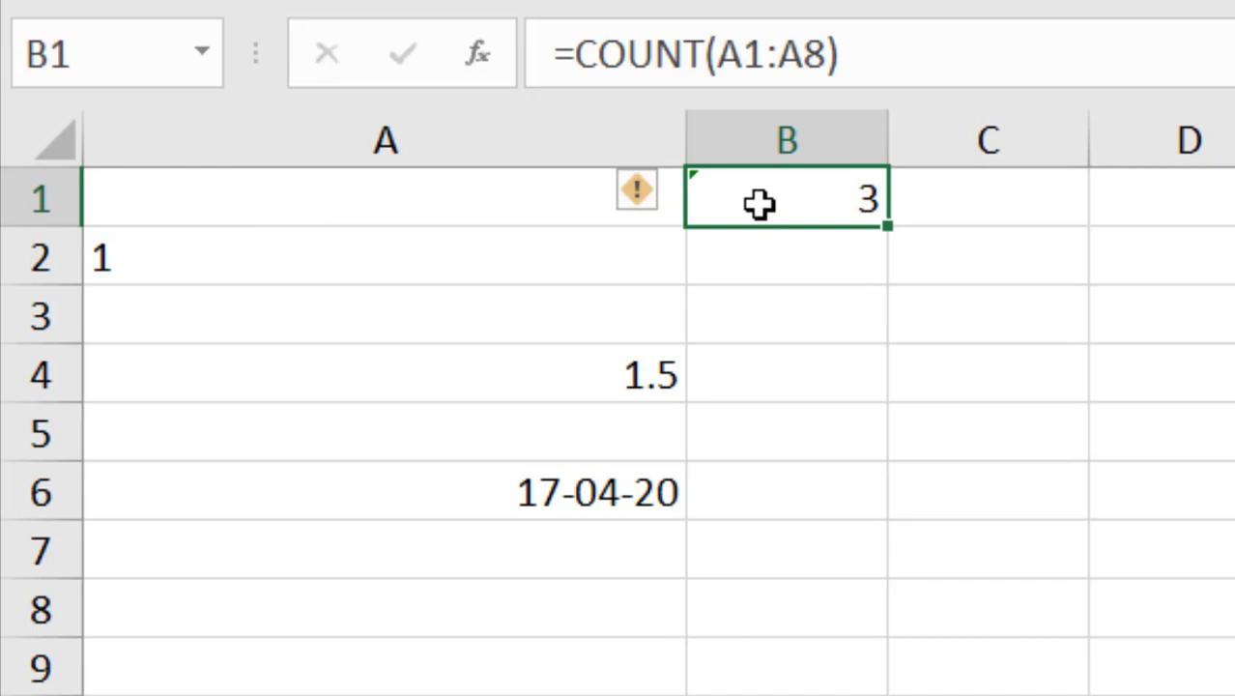
click(546, 262)
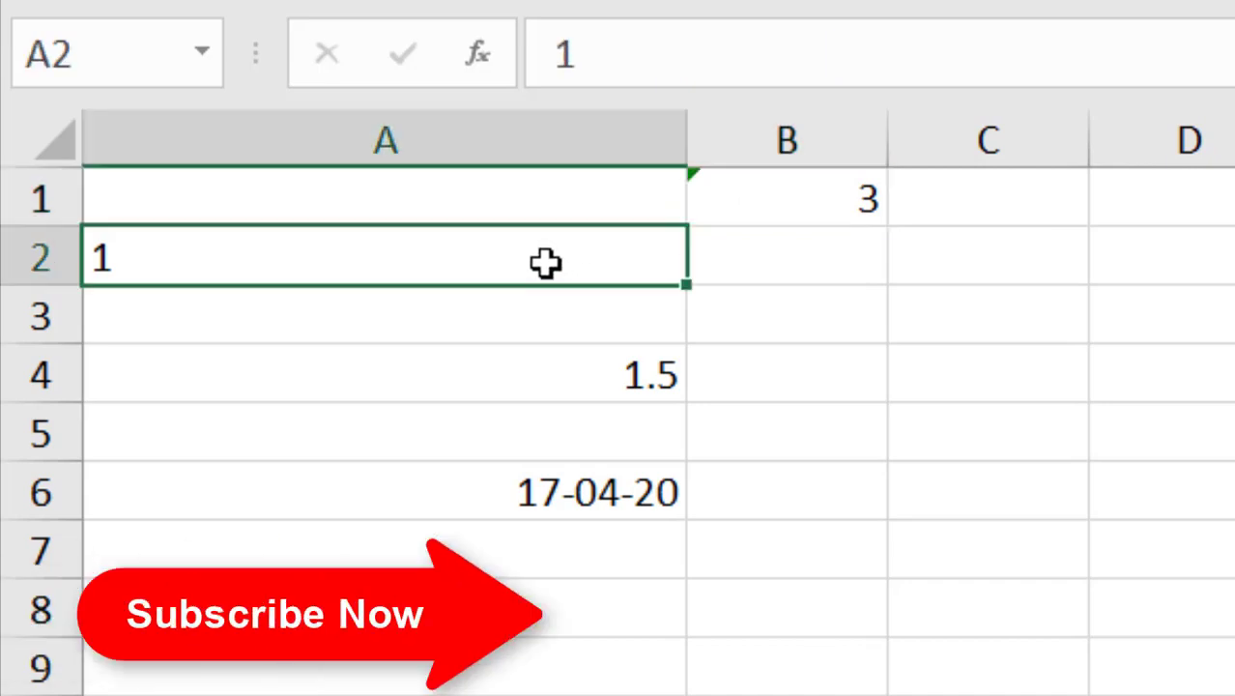